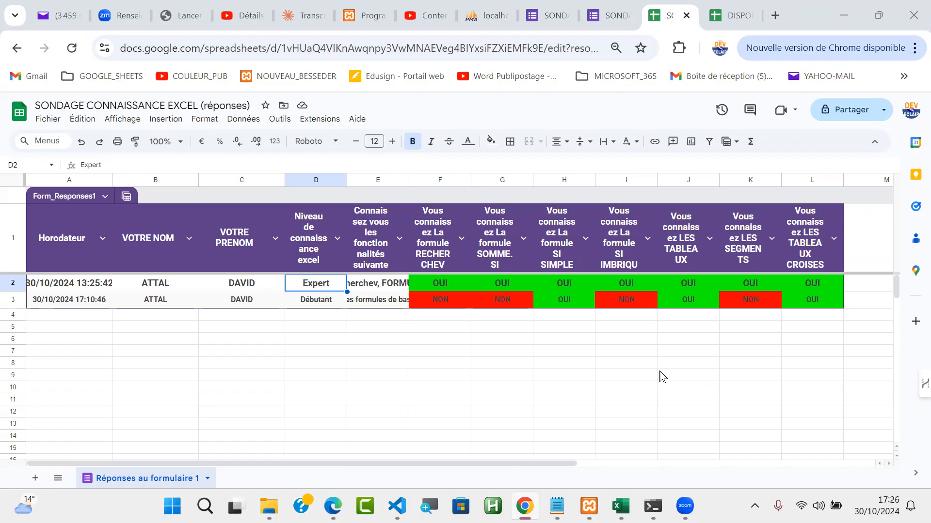
Step: Create a pivot table from the Form_Responses1 data on a new sheet
{"action": "left_click", "coordinate": [442, 285]}
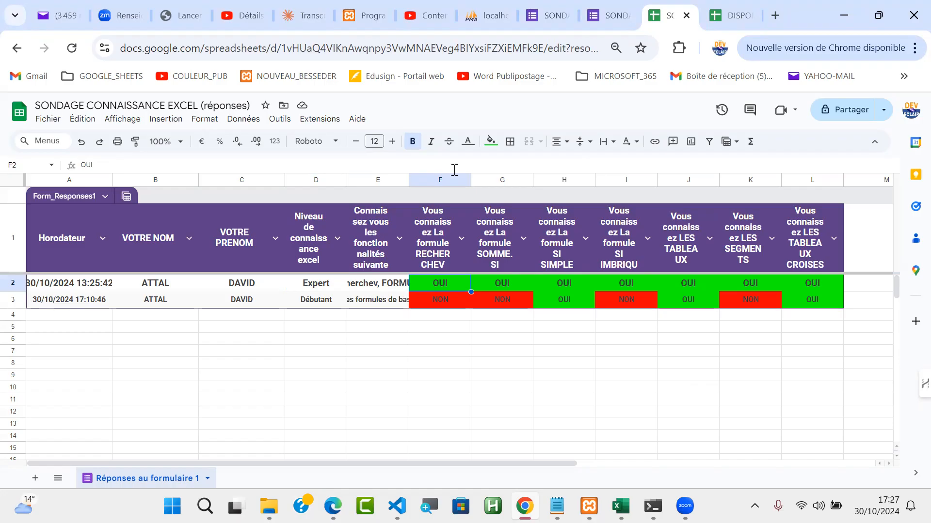
{"action": "left_click", "coordinate": [167, 120]}
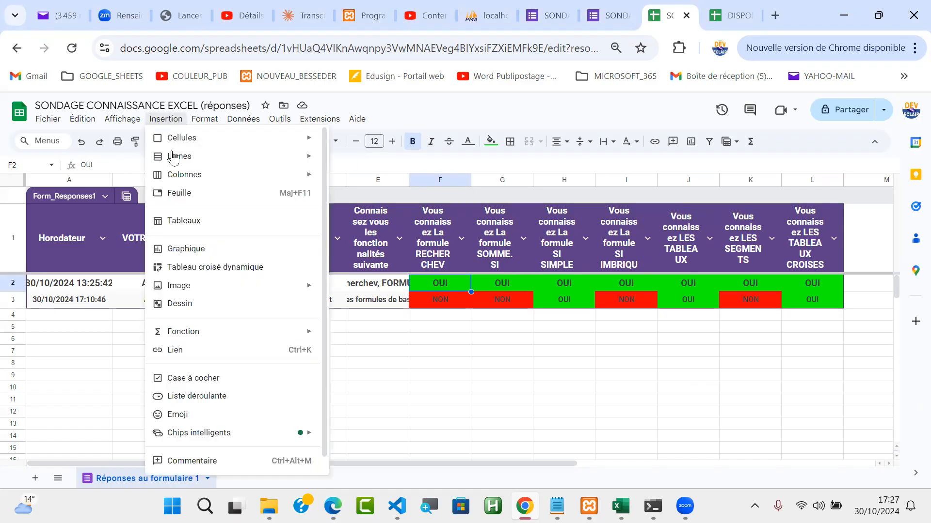
{"action": "left_click", "coordinate": [236, 273]}
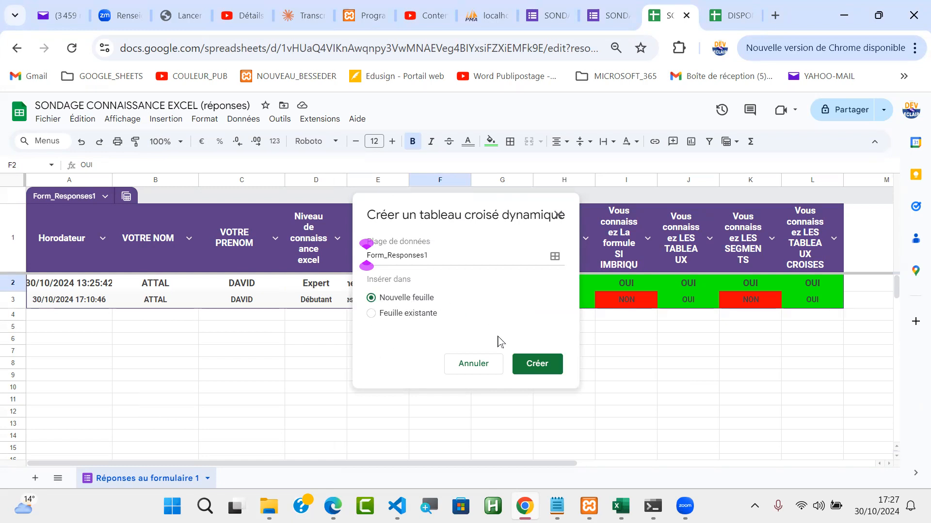
{"action": "left_click", "coordinate": [538, 367]}
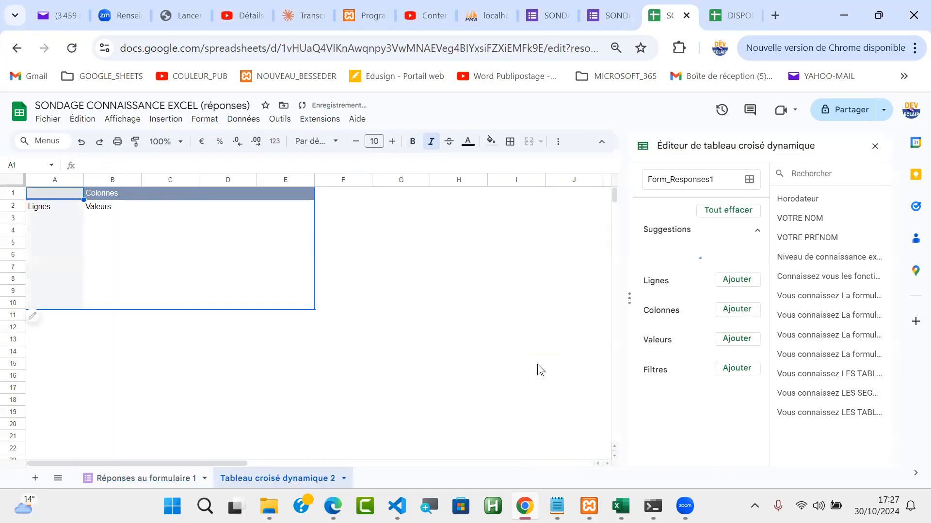
Step: Rename the new pivot table sheet as ANALYSE SONDAGE
{"action": "double_click", "coordinate": [240, 477]}
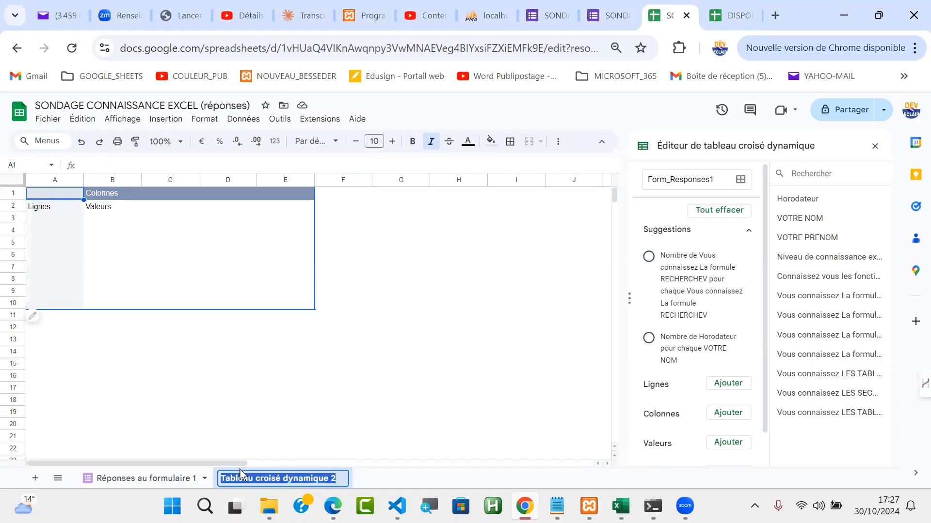
{"action": "type", "text": "ANALYSE"}
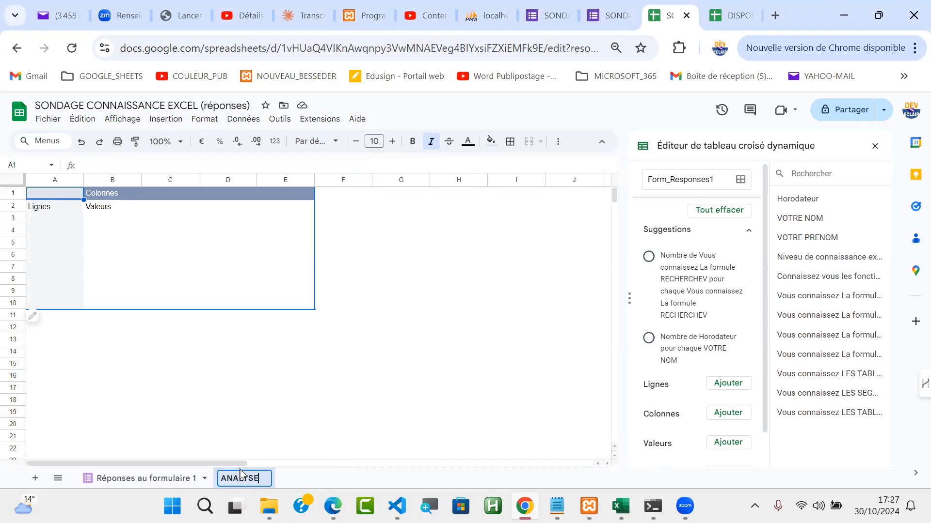
{"action": "type", "text": " SONDAGE"}
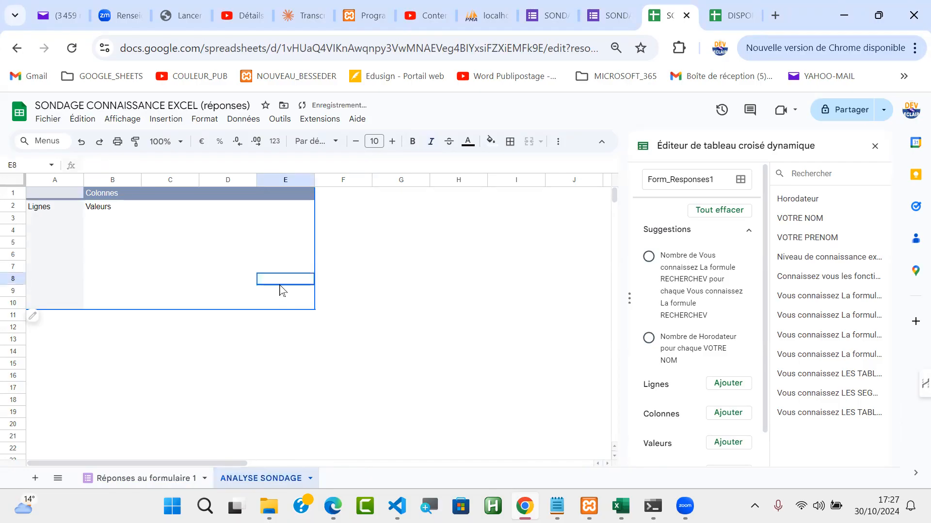
{"action": "left_click", "coordinate": [281, 284]}
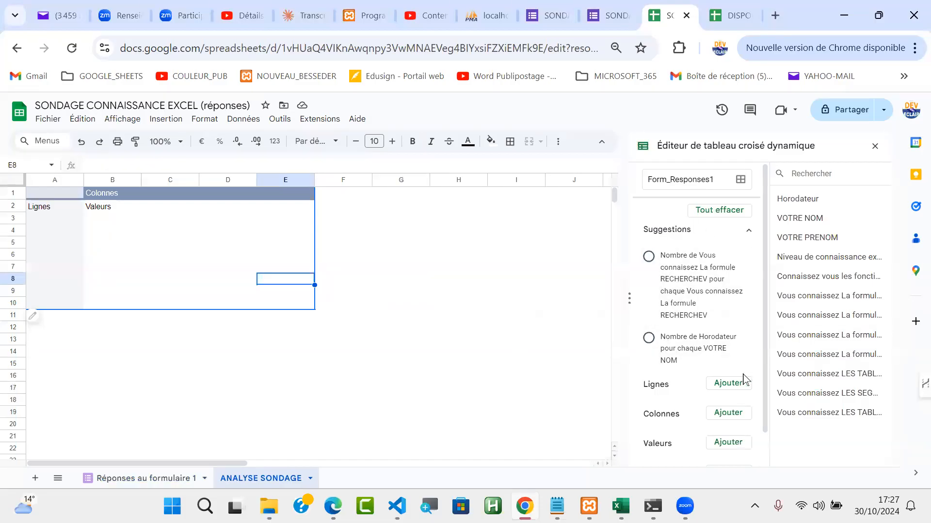
Step: Add the field "Vous connaissez La formule RECHERCHEV" to the rows of the pivot table
{"action": "scroll", "coordinate": [763, 333], "scroll_direction": "down", "scroll_amount": 1}
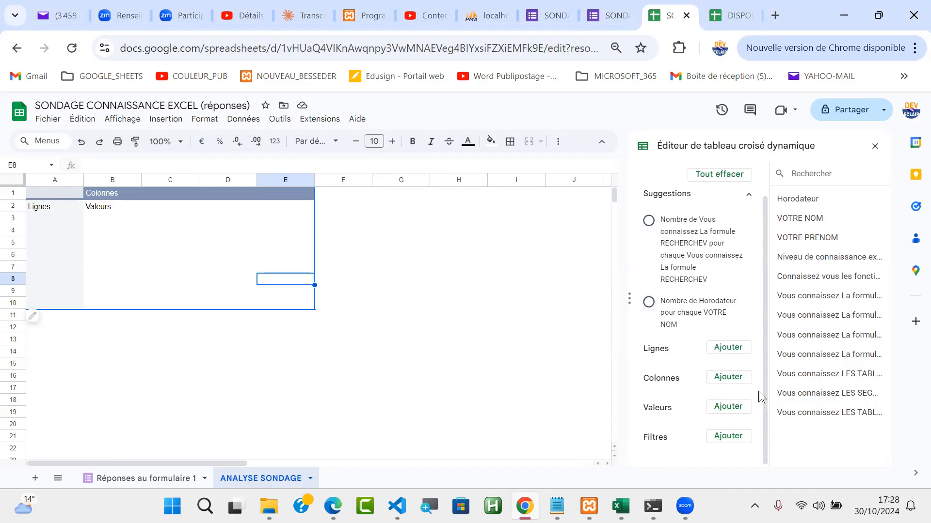
{"action": "left_click", "coordinate": [726, 352]}
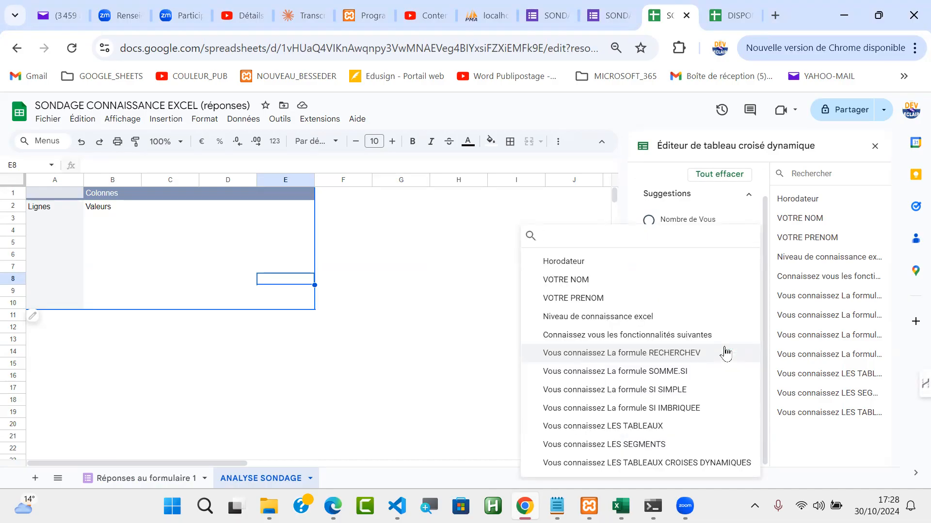
{"action": "left_click", "coordinate": [658, 353]}
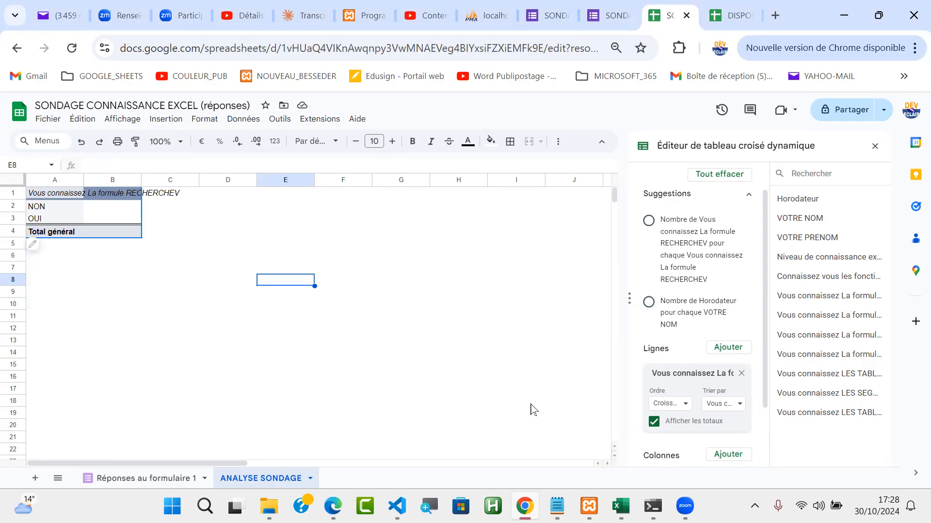
{"action": "left_click", "coordinate": [730, 348]}
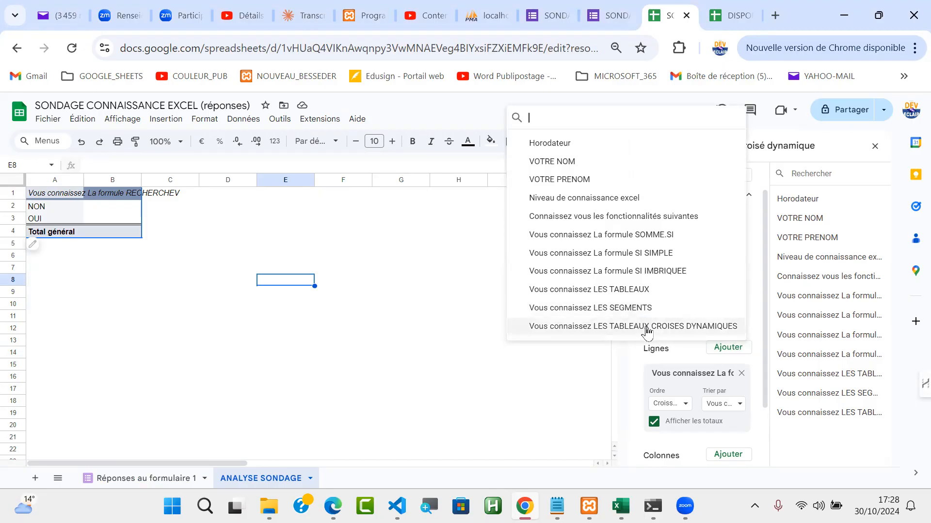
{"action": "left_click", "coordinate": [584, 380]}
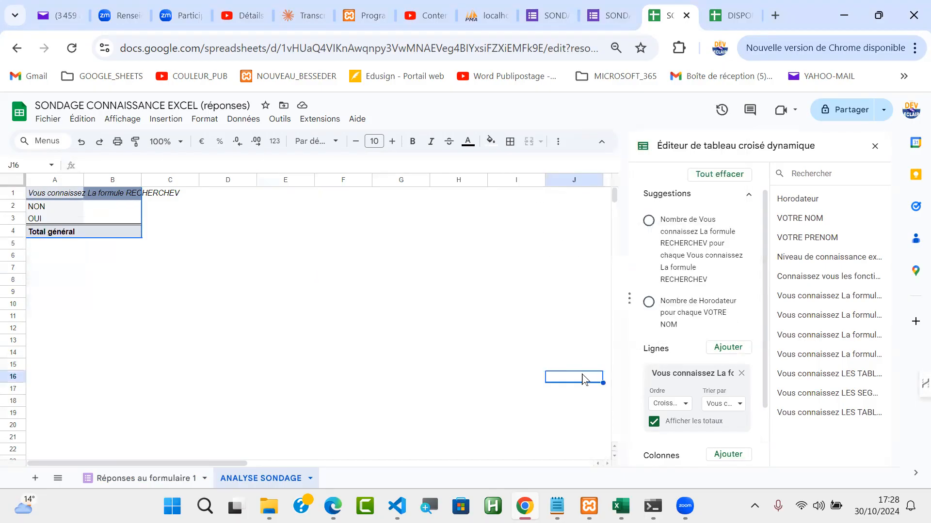
{"action": "left_click", "coordinate": [688, 405]}
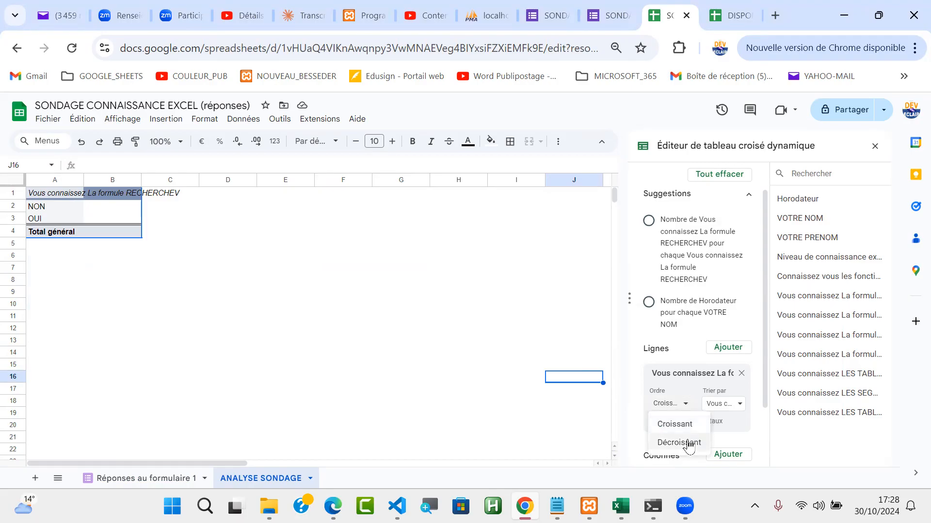
{"action": "left_click", "coordinate": [705, 390]}
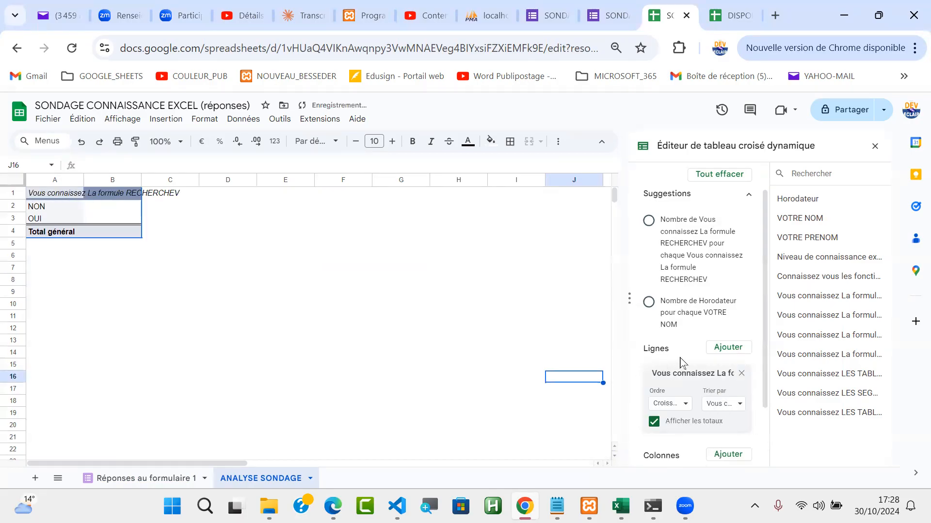
Step: Move the RECHERCHEV field from the pivot table's rows to its values and widen column A
{"action": "left_click_drag", "start_coordinate": [703, 374], "coordinate": [698, 442]}
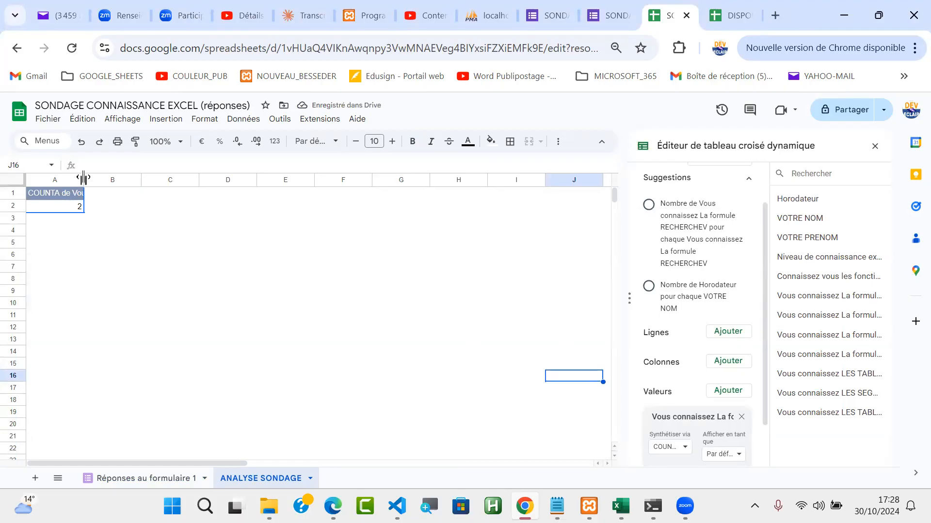
{"action": "left_click_drag", "start_coordinate": [84, 178], "coordinate": [159, 180]}
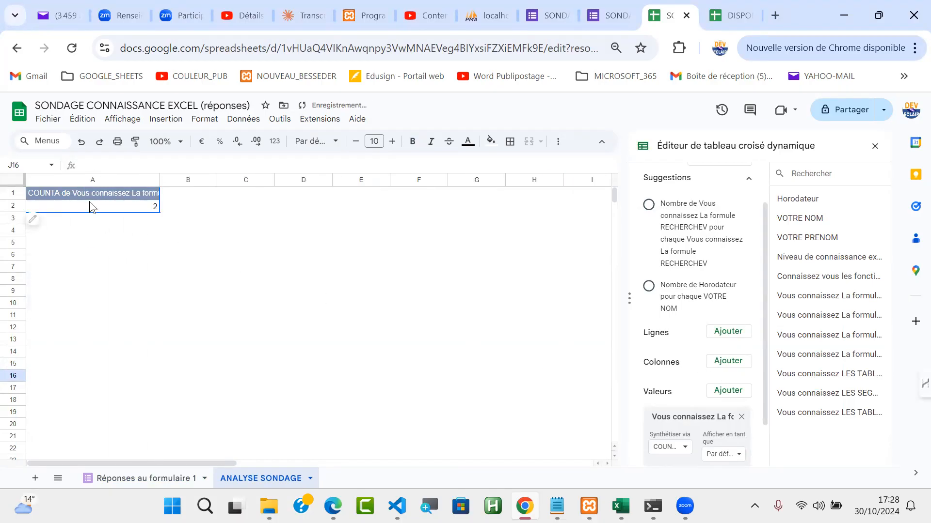
{"action": "left_click", "coordinate": [127, 209]}
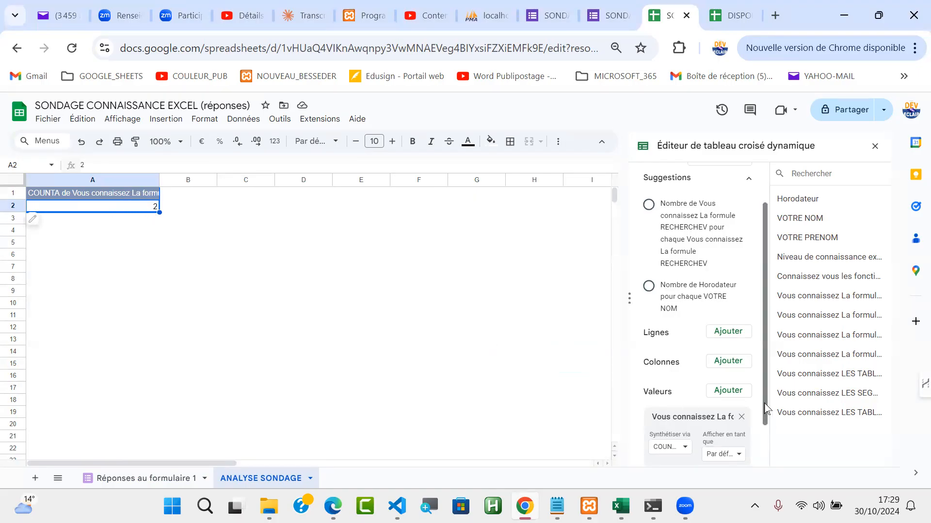
Step: Add a pivot table filter on "Vous connaissez La formule RECHERCHEV" that keeps only the value NON
{"action": "left_click_drag", "start_coordinate": [763, 416], "coordinate": [763, 461]}
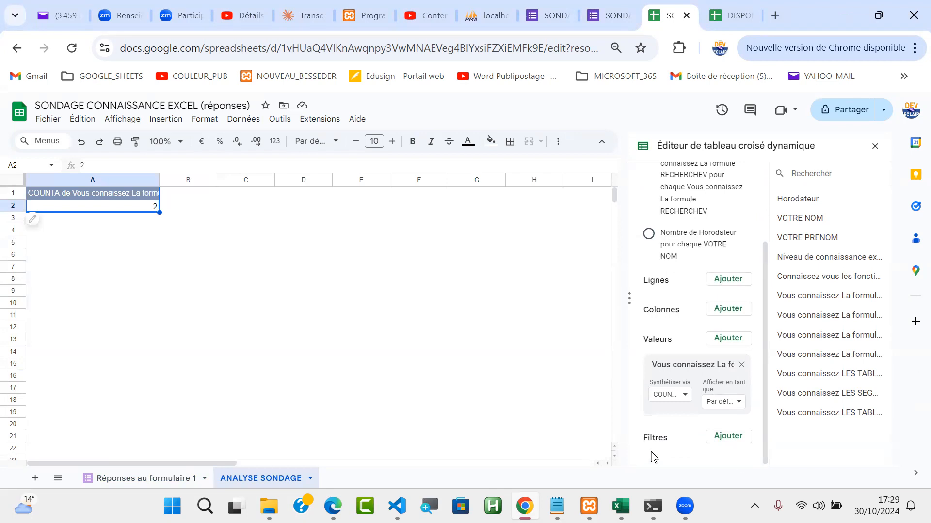
{"action": "left_click", "coordinate": [735, 437]}
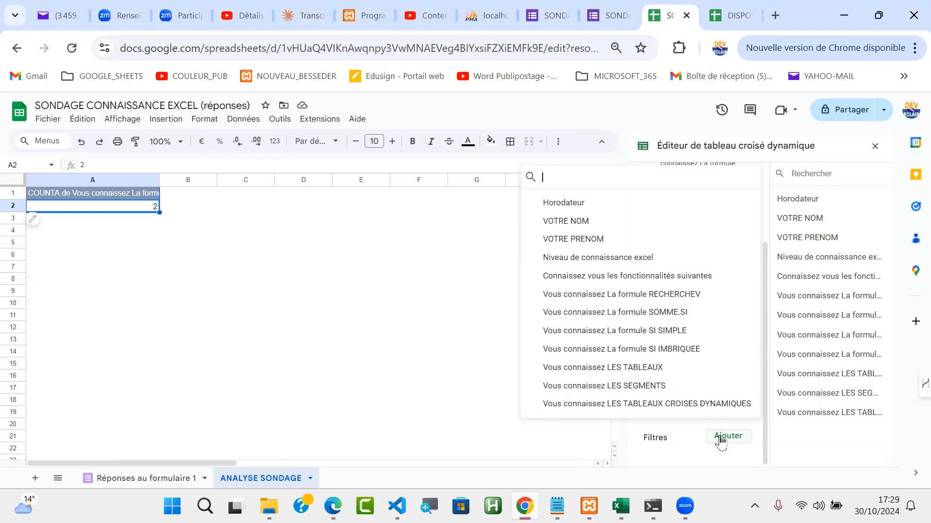
{"action": "left_click", "coordinate": [668, 300]}
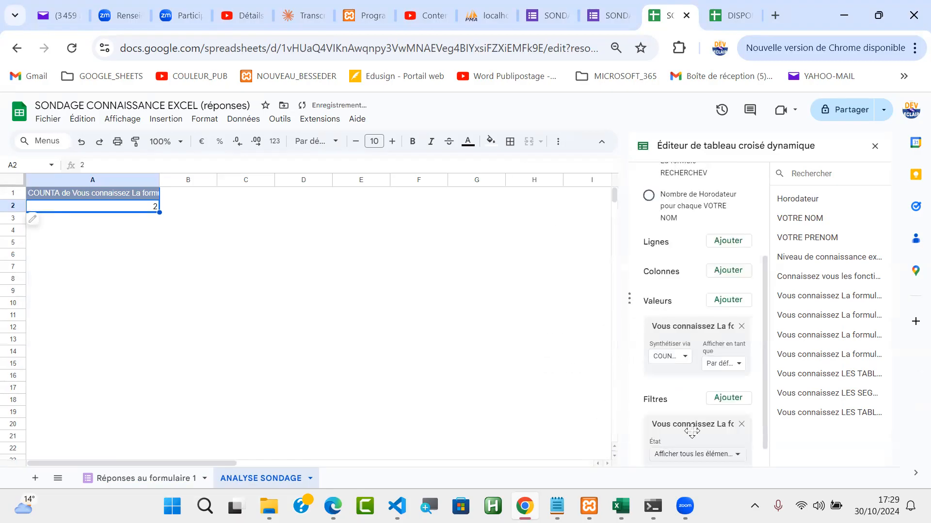
{"action": "left_click", "coordinate": [741, 454]}
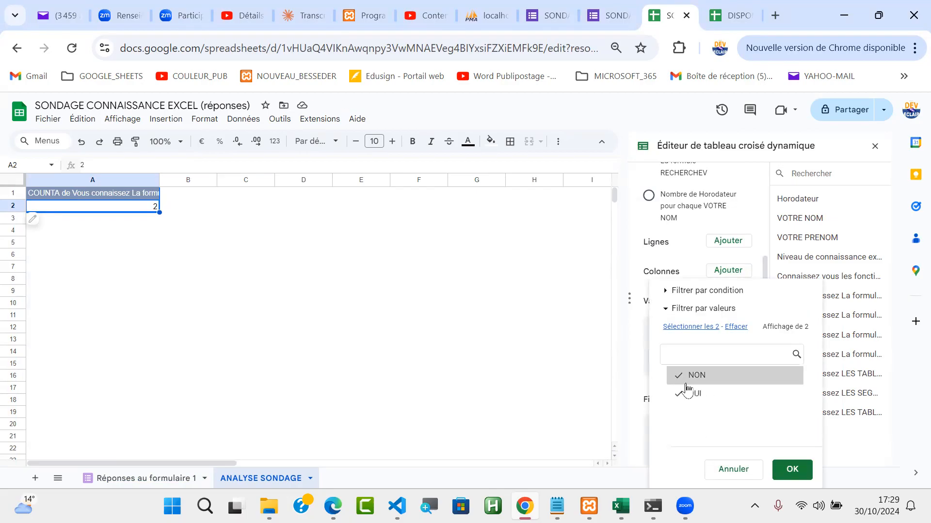
{"action": "left_click", "coordinate": [740, 331]}
{"action": "left_click", "coordinate": [792, 469]}
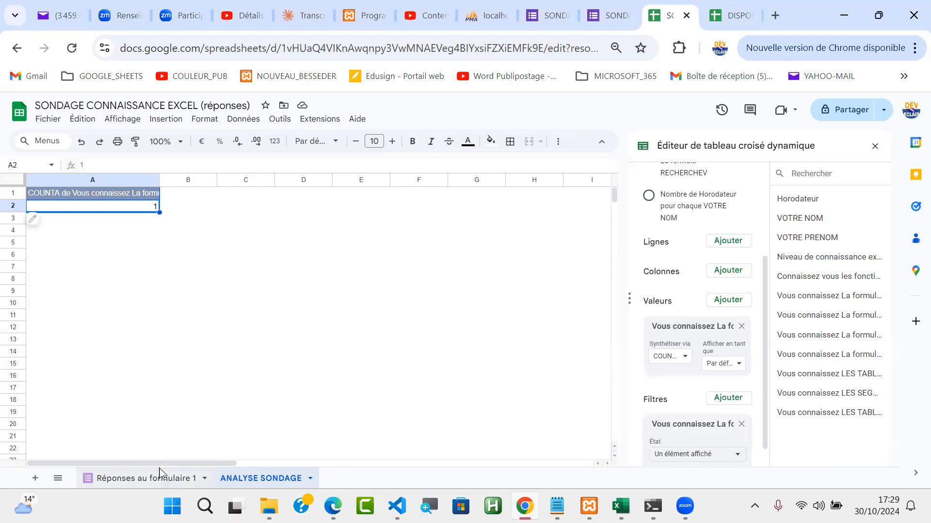
Step: Insert a new column before the Horodateur column in the Réponses au formulaire 1 sheet
{"action": "left_click", "coordinate": [146, 479]}
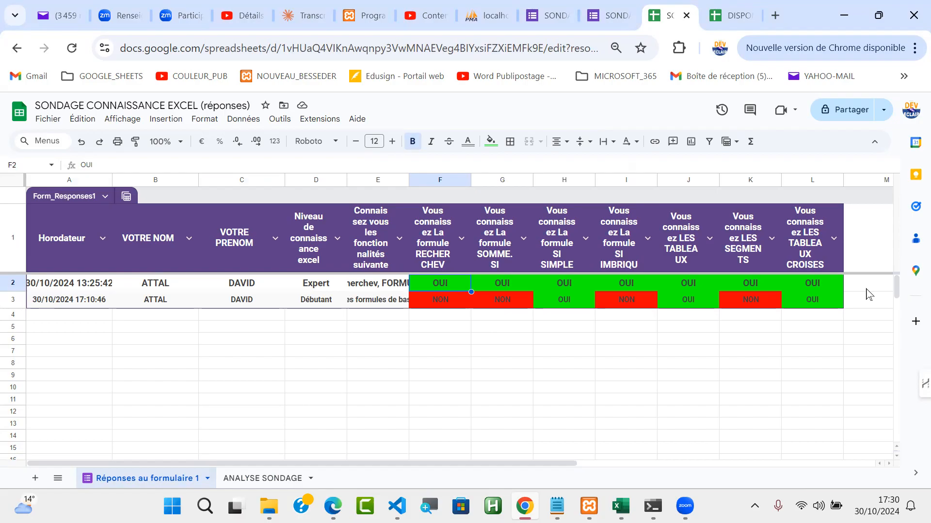
{"action": "left_click", "coordinate": [866, 286]}
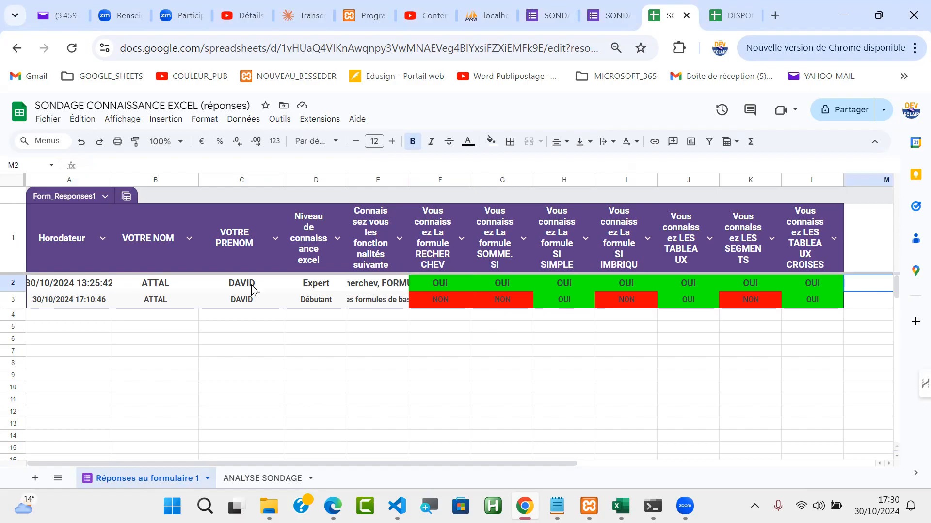
{"action": "left_click", "coordinate": [62, 178]}
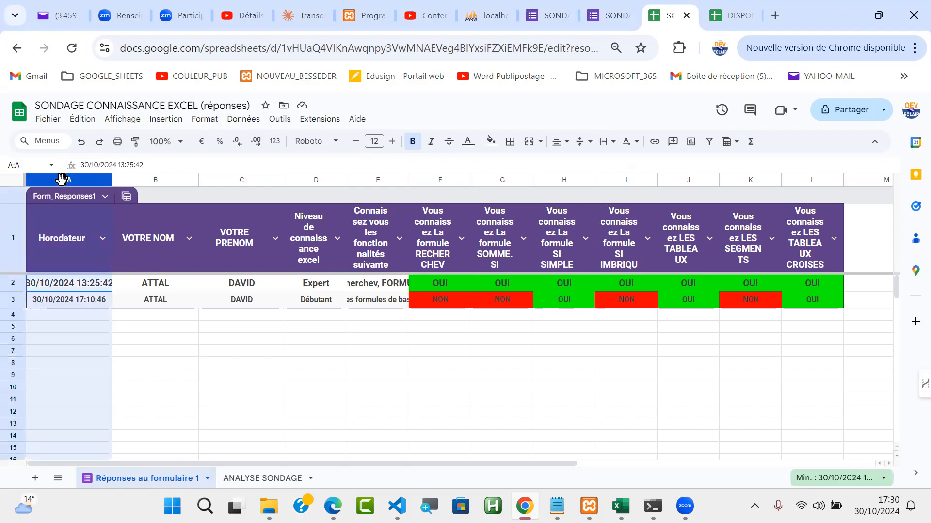
{"action": "right_click", "coordinate": [63, 183]}
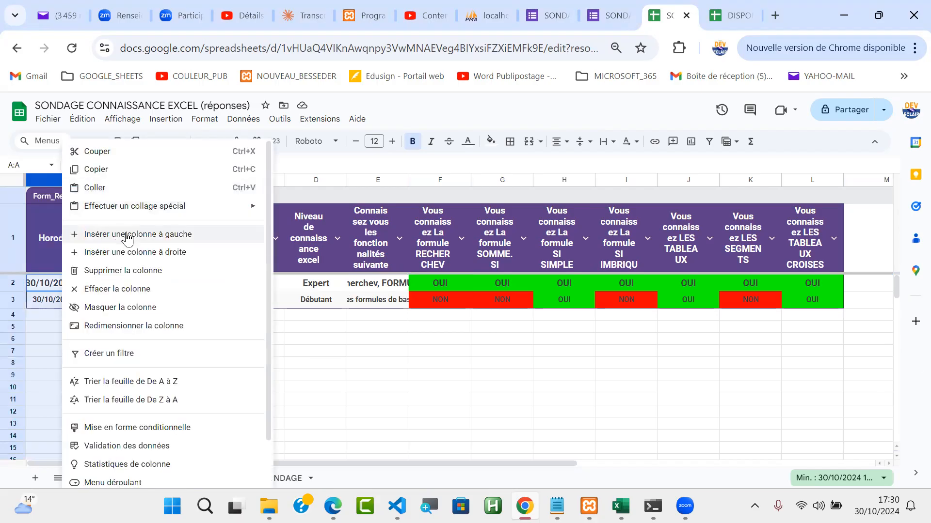
{"action": "left_click", "coordinate": [155, 234]}
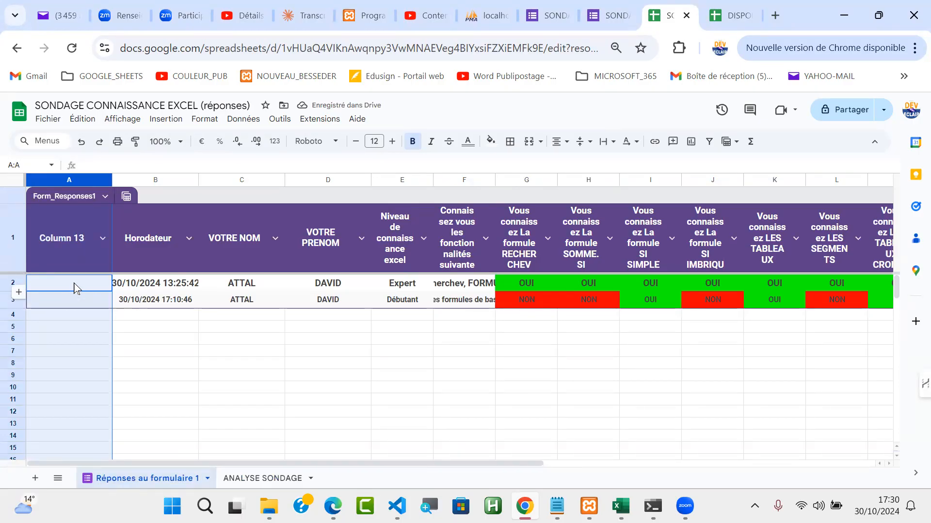
Step: Set the header of the new first column to NOM ET PRENOM
{"action": "left_click", "coordinate": [75, 286]}
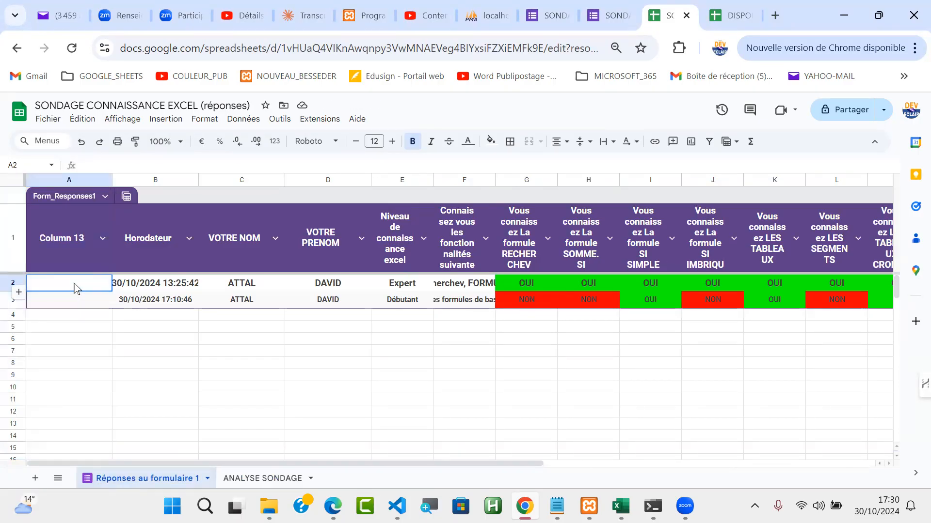
{"action": "left_click", "coordinate": [75, 245]}
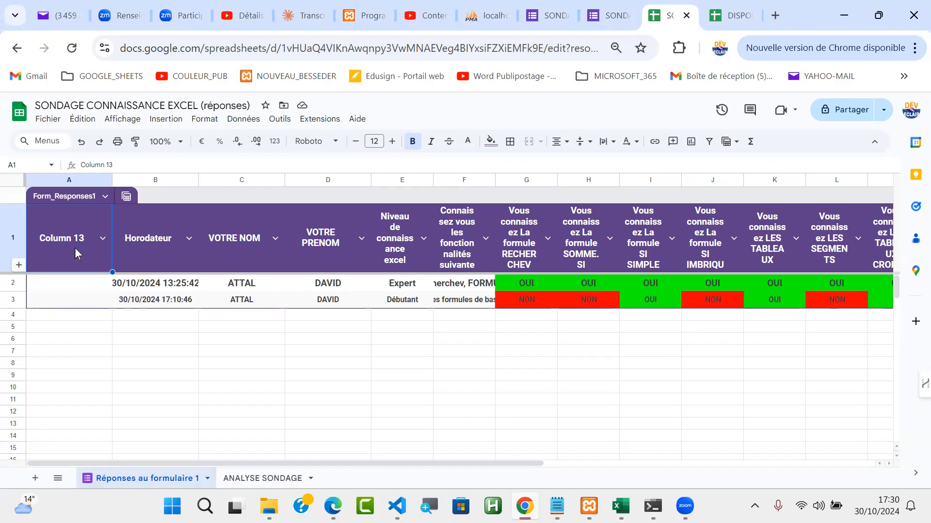
{"action": "type", "text": "NOM ET PRENOM"}
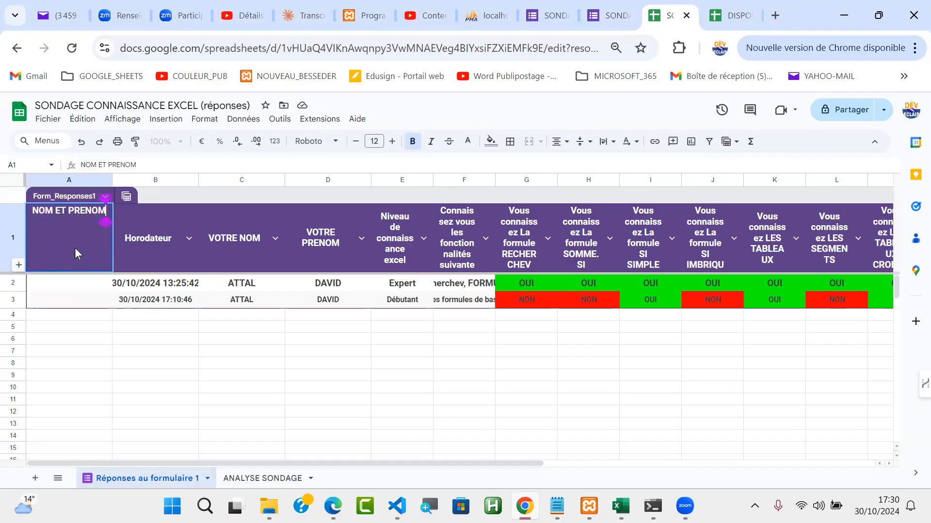
{"action": "key", "text": "Return"}
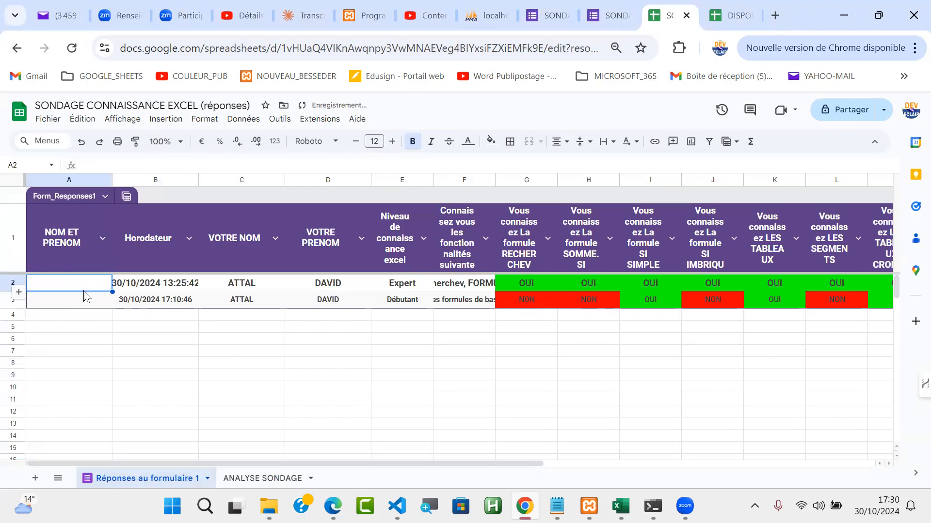
Step: Enter =CONCATENER(C2;D2) in cell A2 to join surname and first name, and accept the suggested autofill for the row below
{"action": "type", "text": "=con"}
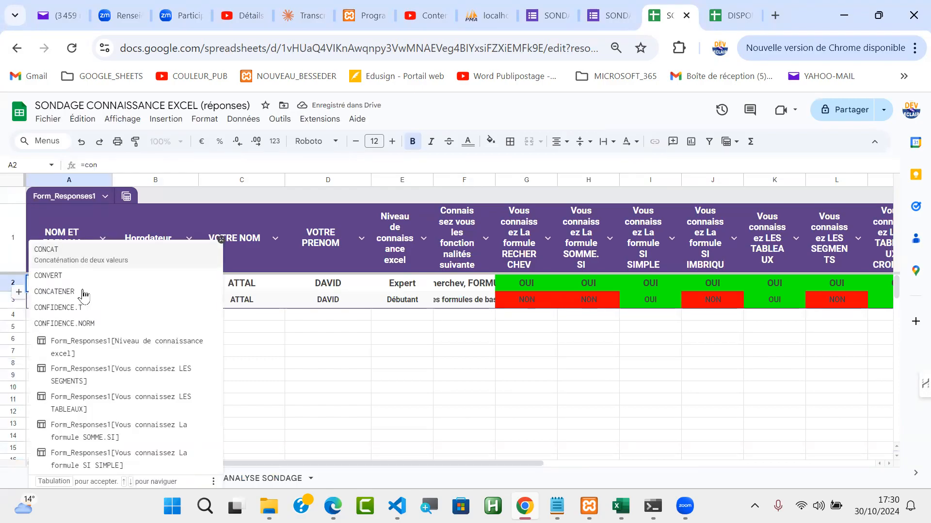
{"action": "type", "text": "cat"}
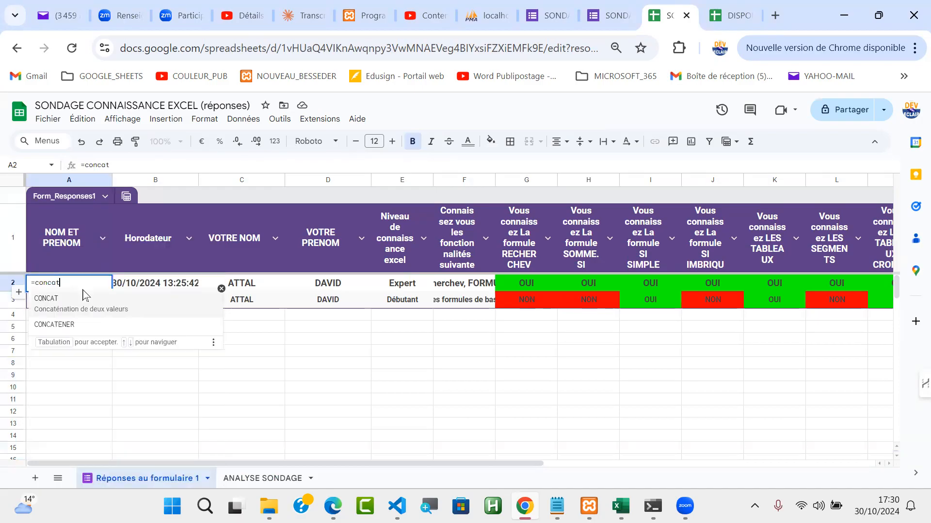
{"action": "left_click", "coordinate": [69, 323]}
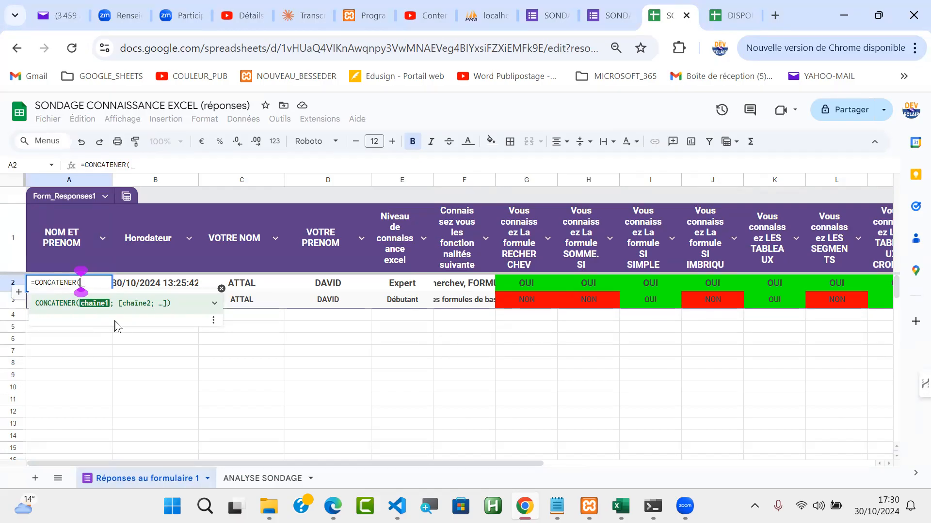
{"action": "left_click", "coordinate": [251, 290]}
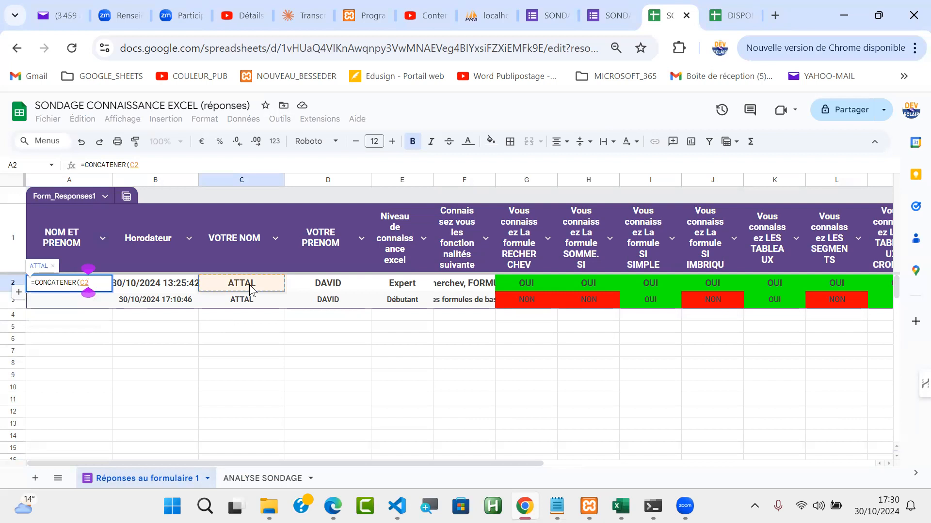
{"action": "type", "text": ";"}
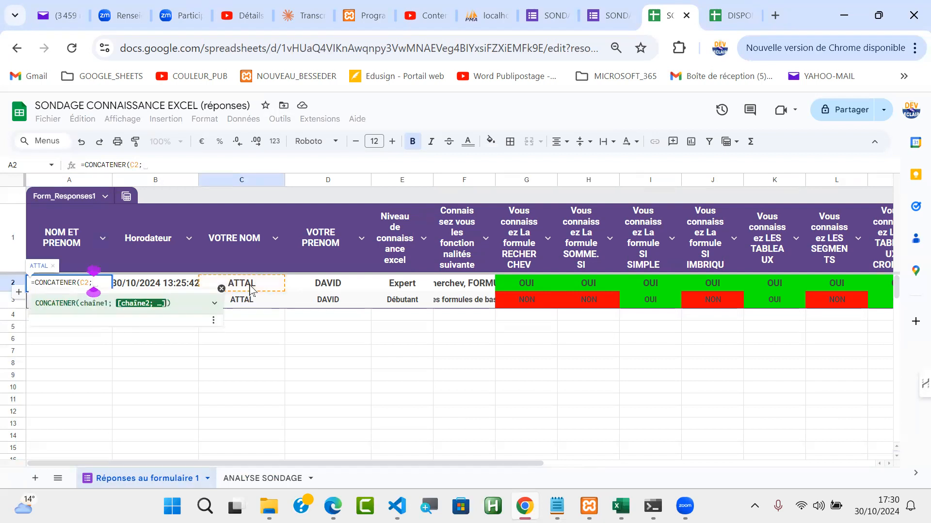
{"action": "left_click", "coordinate": [338, 291]}
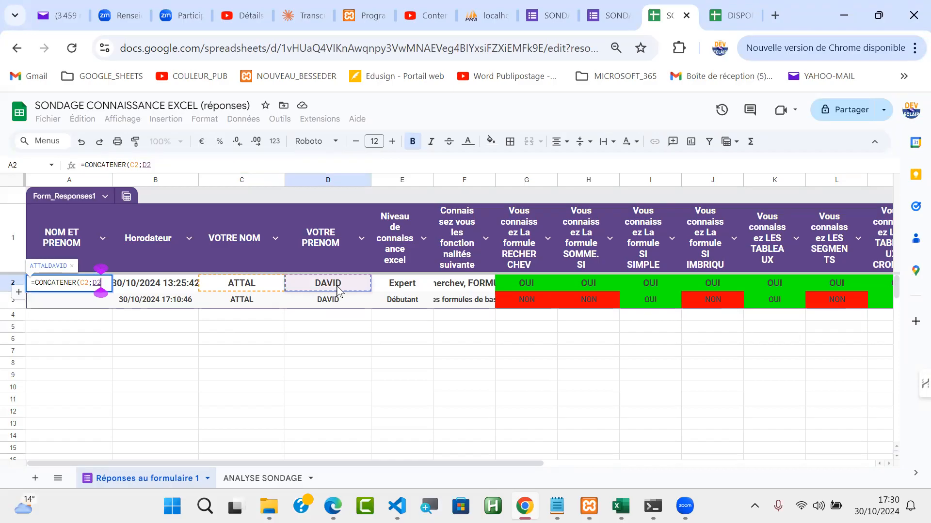
{"action": "type", "text": ")"}
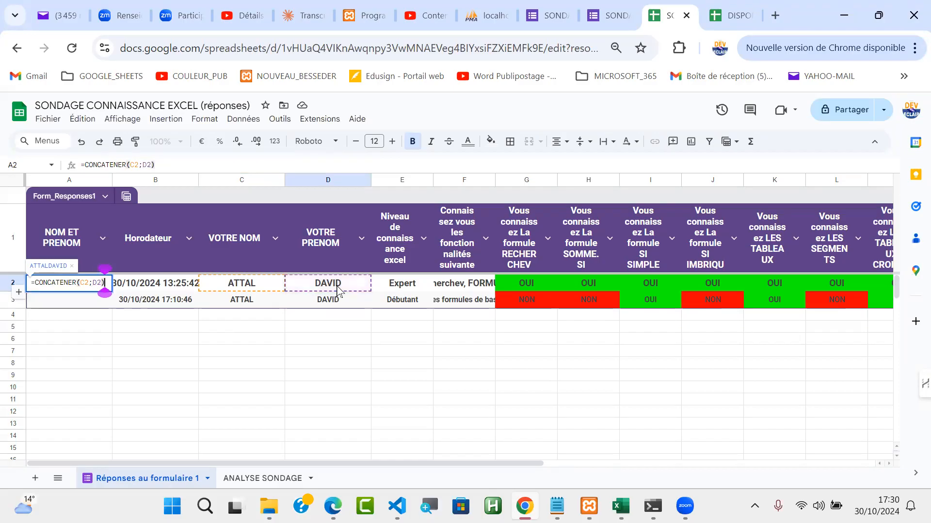
{"action": "key", "text": "Return"}
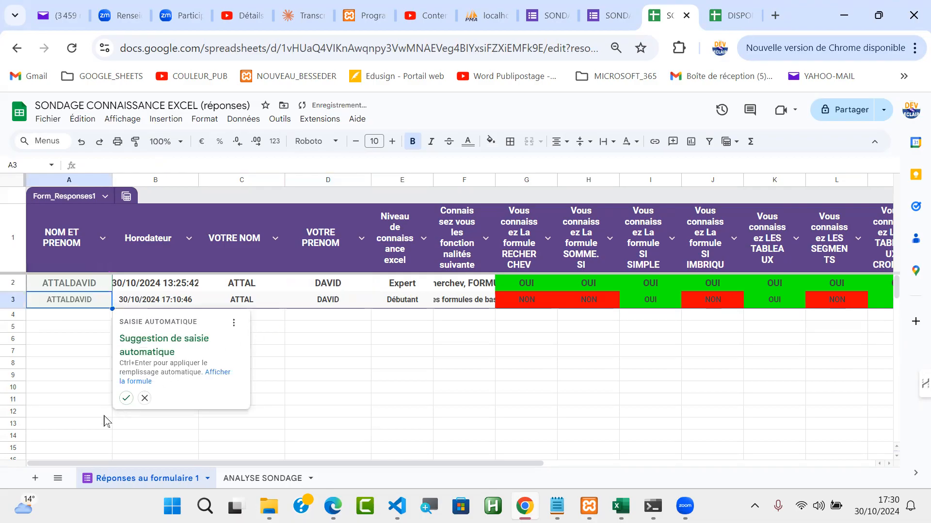
{"action": "left_click", "coordinate": [126, 398]}
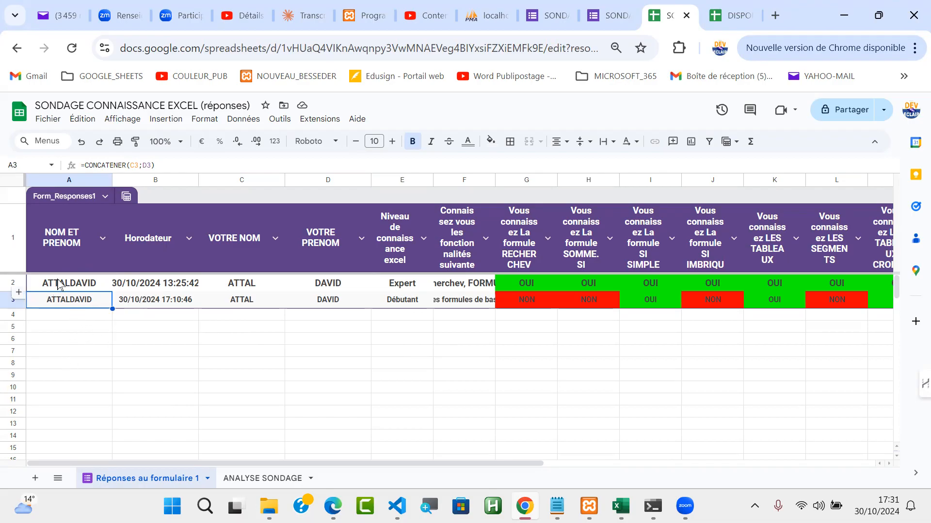
Step: Change the formula in A3 to =CONCATENER(C3;" ";D3) and apply the suggested modification to the whole NOM ET PRENOM column
{"action": "double_click", "coordinate": [75, 304]}
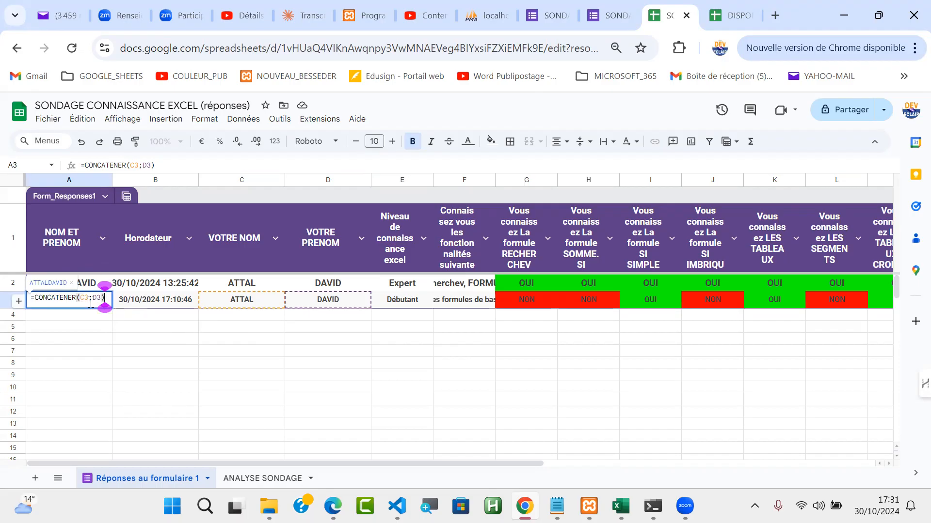
{"action": "left_click", "coordinate": [89, 301]}
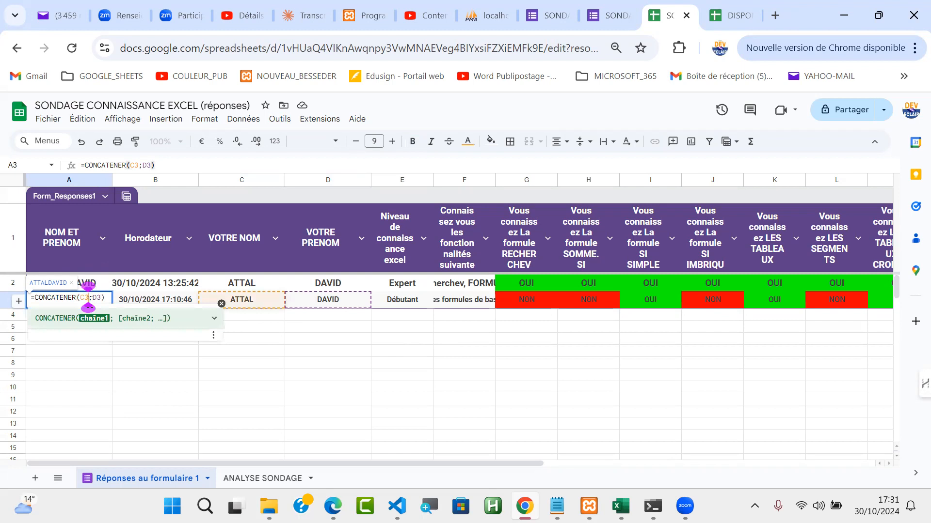
{"action": "type", "text": "; "}
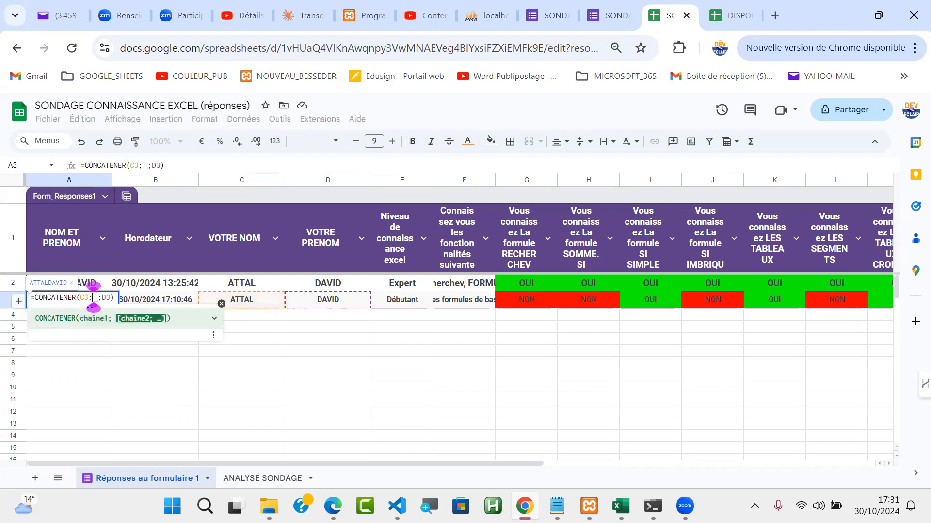
{"action": "type", "text": "\" \""}
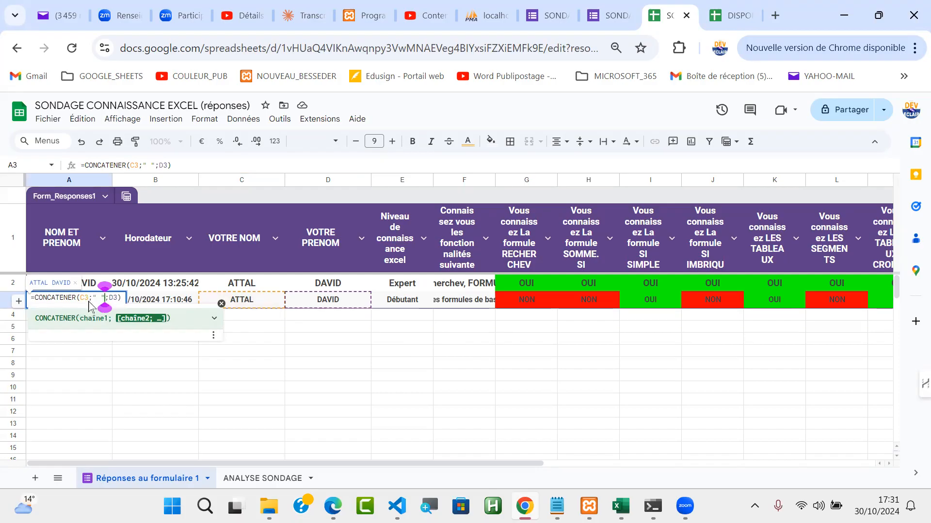
{"action": "key", "text": "Return"}
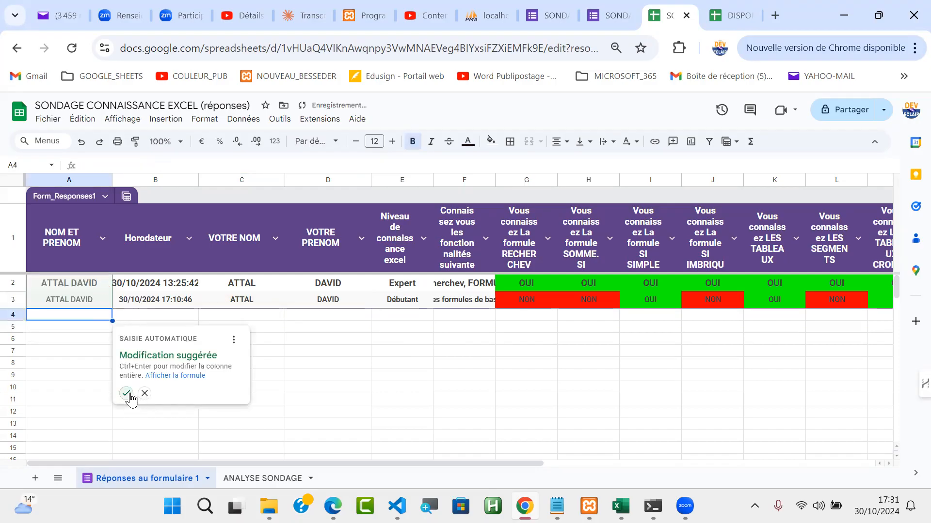
{"action": "left_click", "coordinate": [144, 393]}
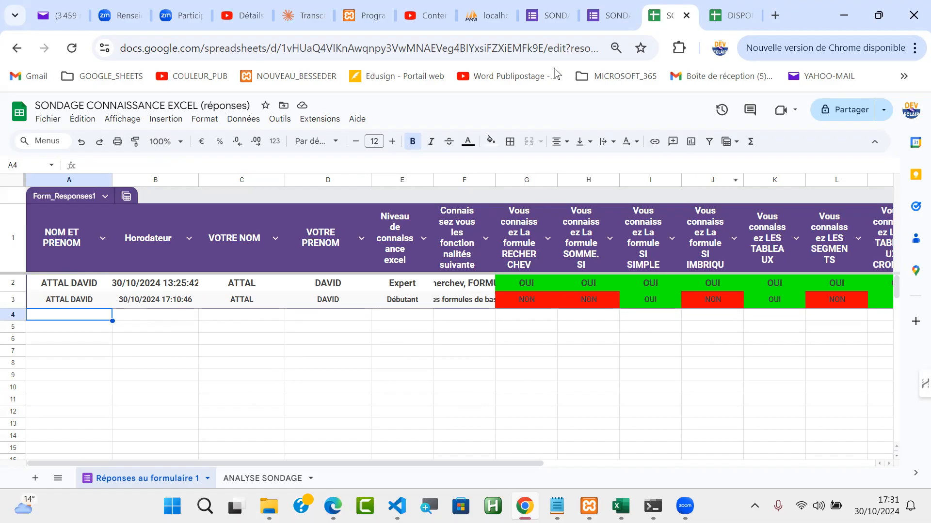
Step: Switch to the SONDAGE CONNAISSANCE EXCEL form, open its preview, and fill in the respondent's surname and first name
{"action": "left_click", "coordinate": [553, 21]}
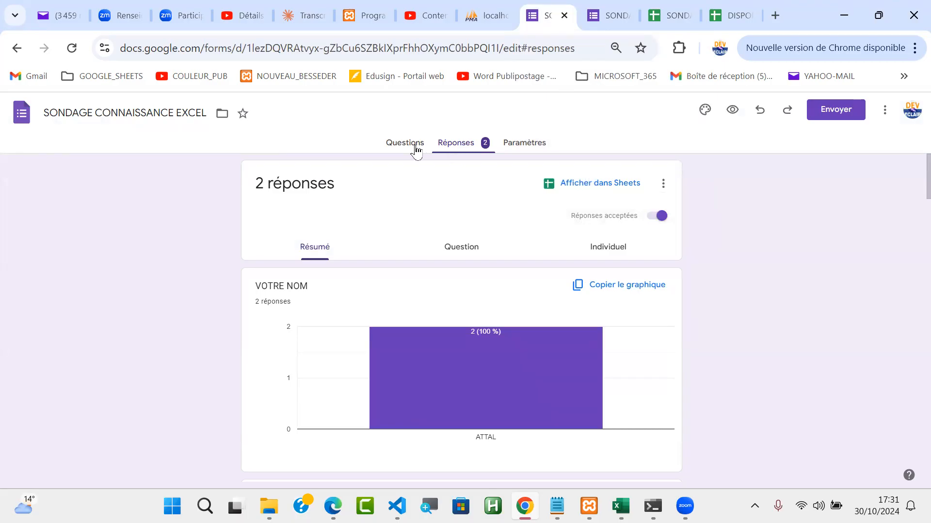
{"action": "left_click", "coordinate": [732, 112]}
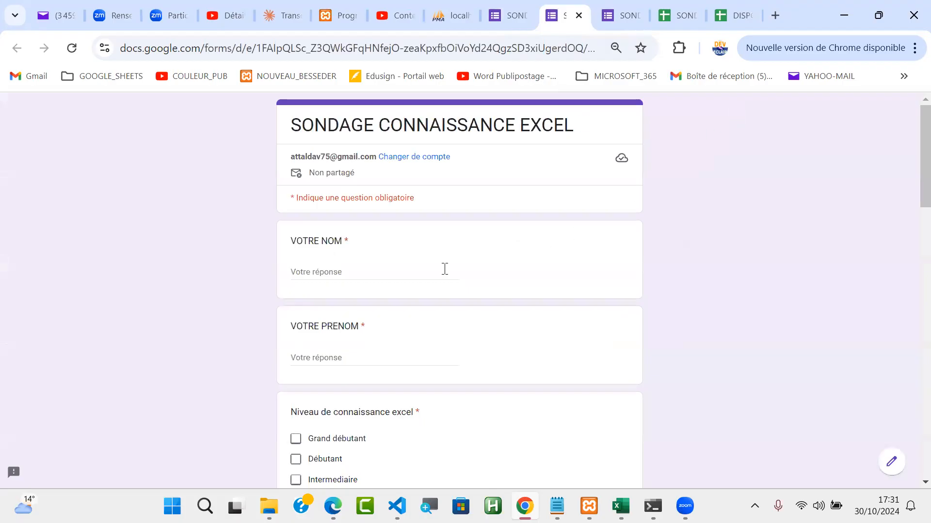
{"action": "left_click", "coordinate": [329, 269]}
{"action": "type", "text": "DU"}
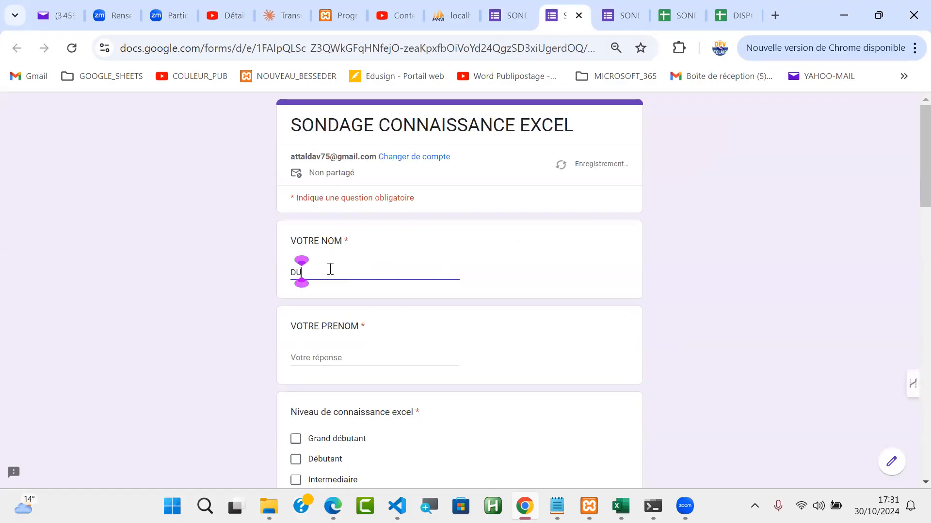
{"action": "type", "text": "PONT"}
{"action": "left_click", "coordinate": [310, 363]}
{"action": "type", "text": "RENE"}
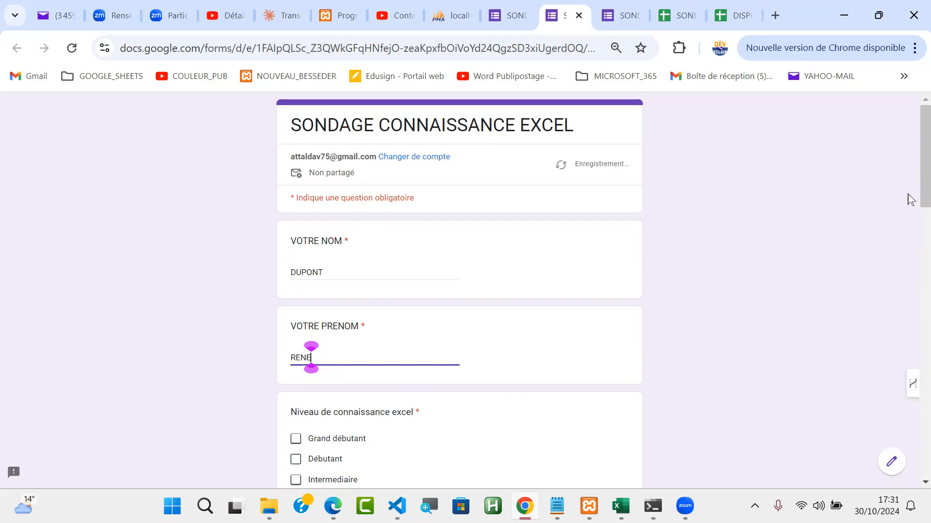
Step: Choose Intermediaire as the Excel knowledge level and FORMULE recherchev as the known feature
{"action": "scroll", "coordinate": [907, 201], "scroll_direction": "down", "scroll_amount": 5}
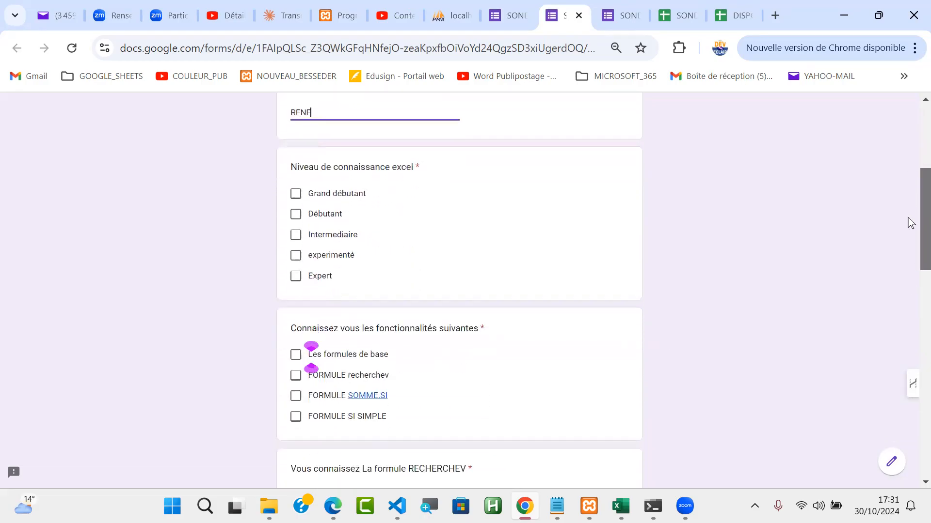
{"action": "left_click", "coordinate": [299, 228]}
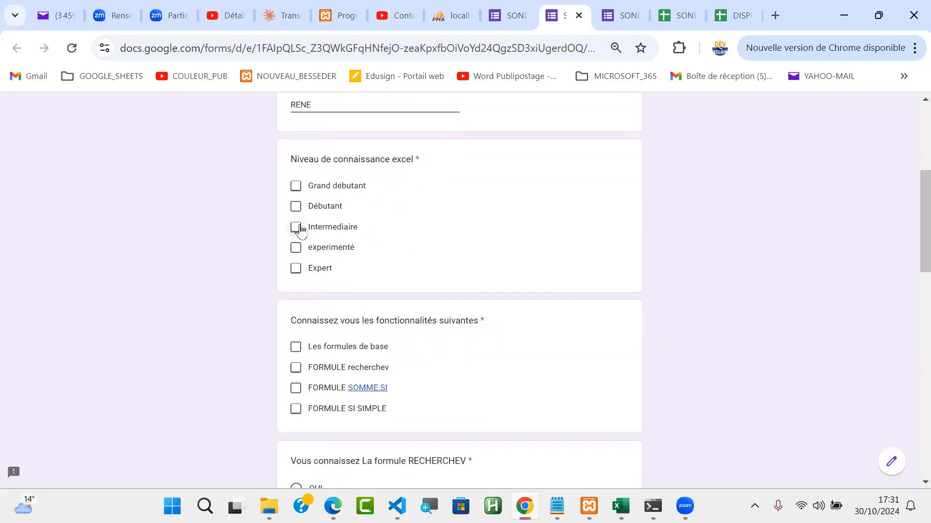
{"action": "left_click", "coordinate": [297, 368]}
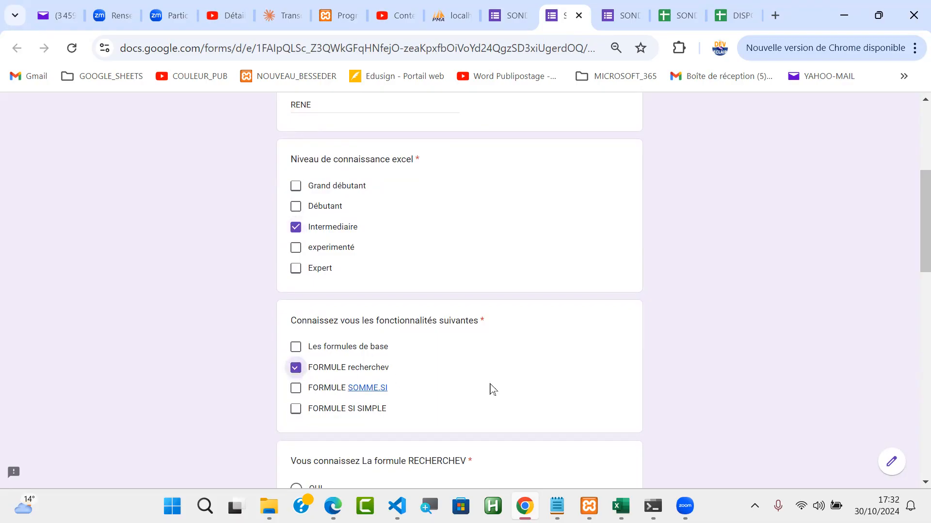
Step: Answer OUI for SI SIMPLE and SI IMBRIQUEE, and NON for RECHERCHEV, SOMME.SI, LES TABLEAUX, LES SEGMENTS and LES TABLEAUX CROISES DYNAMIQUES
{"action": "left_click_drag", "start_coordinate": [921, 241], "coordinate": [910, 307]}
{"action": "left_click", "coordinate": [296, 262]}
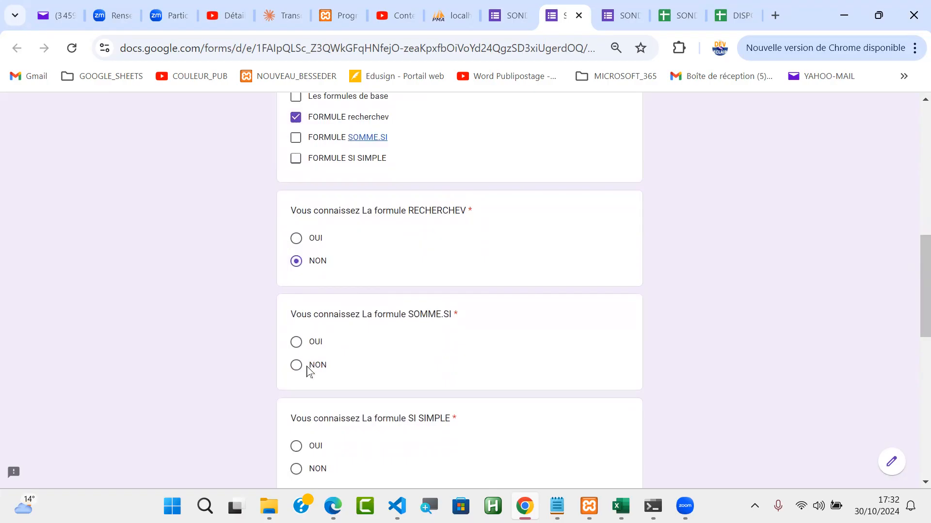
{"action": "left_click", "coordinate": [297, 367]}
{"action": "left_click_drag", "start_coordinate": [910, 308], "coordinate": [908, 380]}
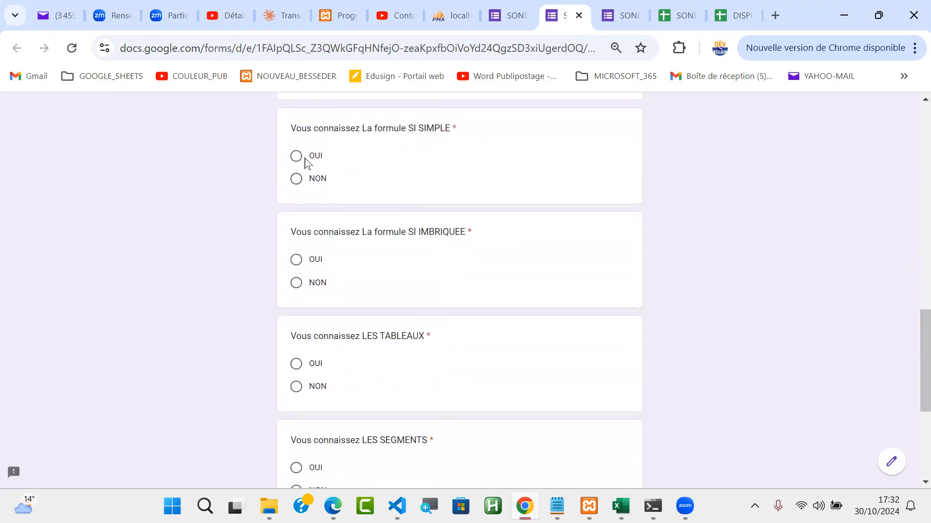
{"action": "left_click", "coordinate": [303, 160]}
{"action": "left_click", "coordinate": [297, 259]}
{"action": "left_click", "coordinate": [297, 387]}
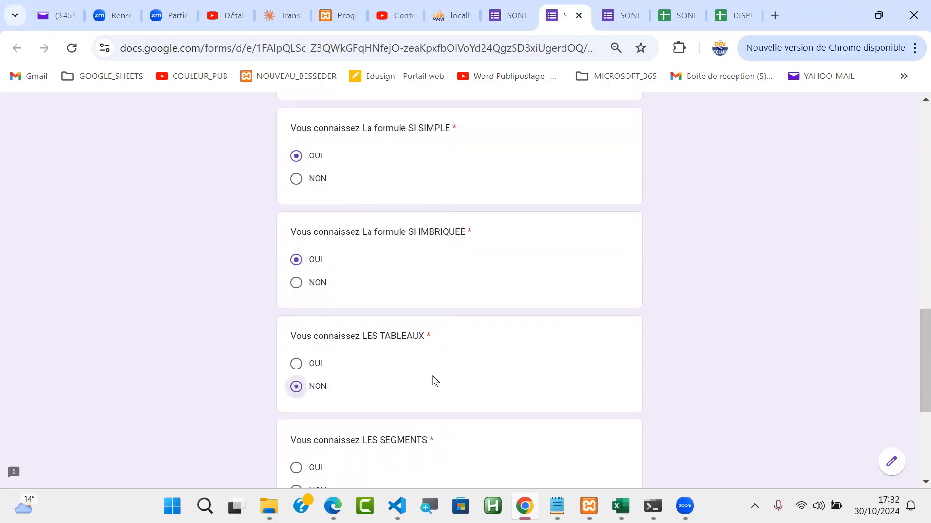
{"action": "scroll", "coordinate": [908, 366], "scroll_direction": "down", "scroll_amount": 5}
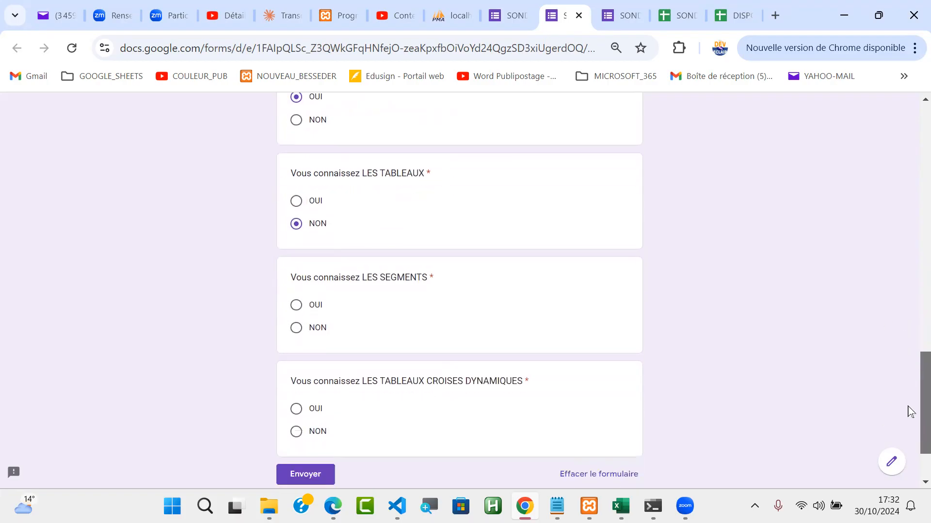
{"action": "left_click", "coordinate": [296, 242]}
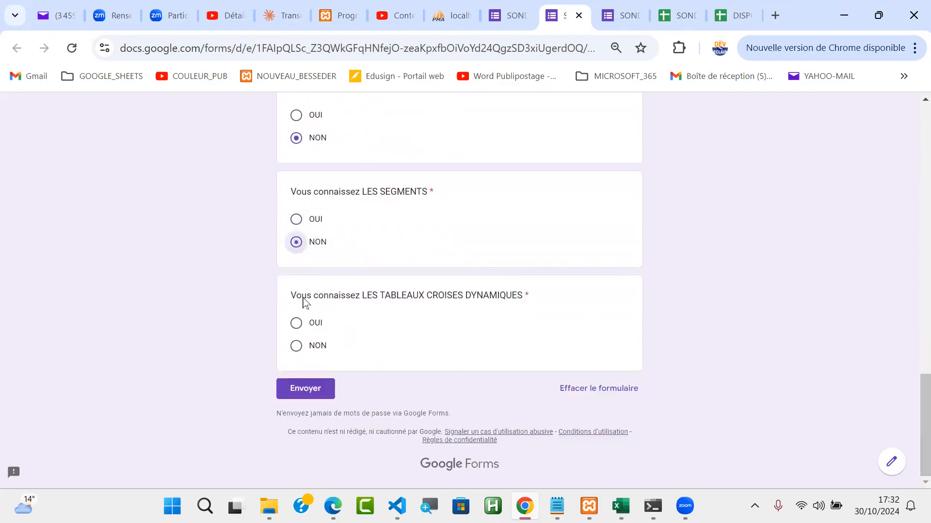
{"action": "left_click", "coordinate": [297, 347]}
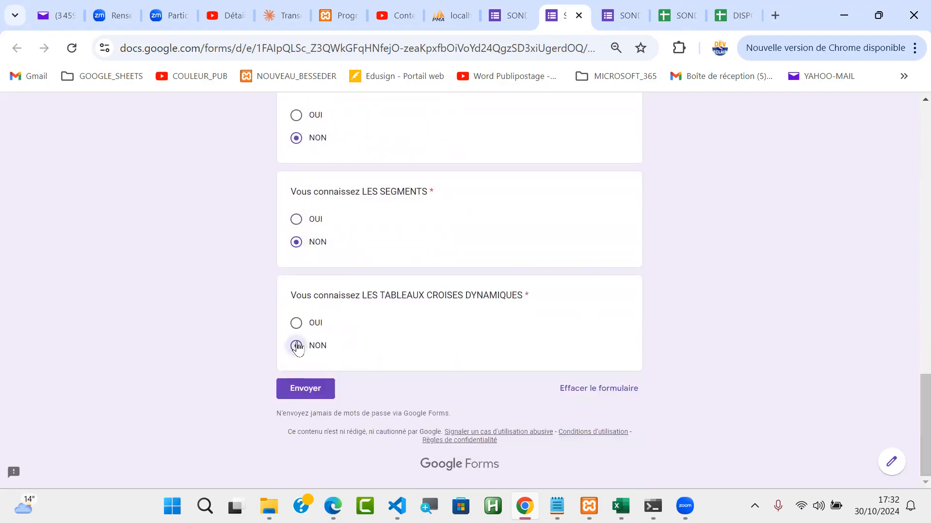
Step: Submit the completed survey response and return to the responses spreadsheet
{"action": "left_click", "coordinate": [306, 395]}
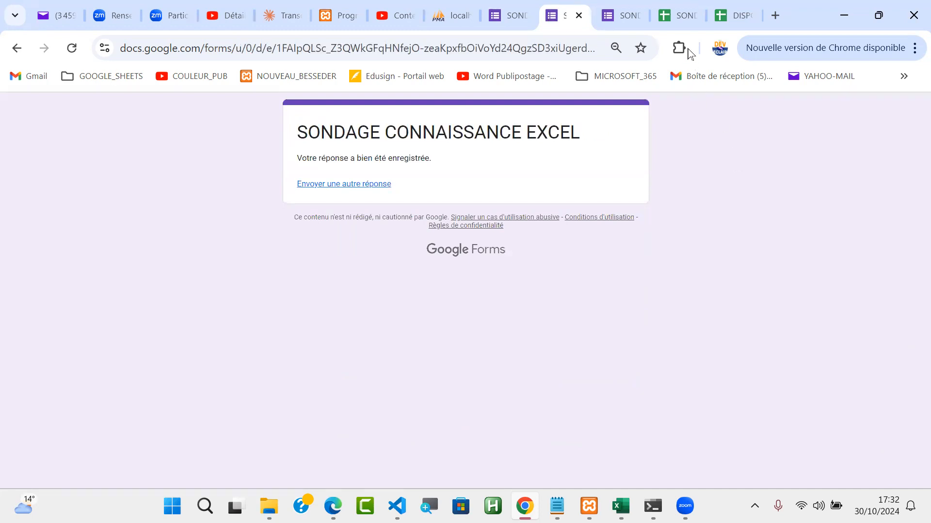
{"action": "left_click", "coordinate": [685, 18]}
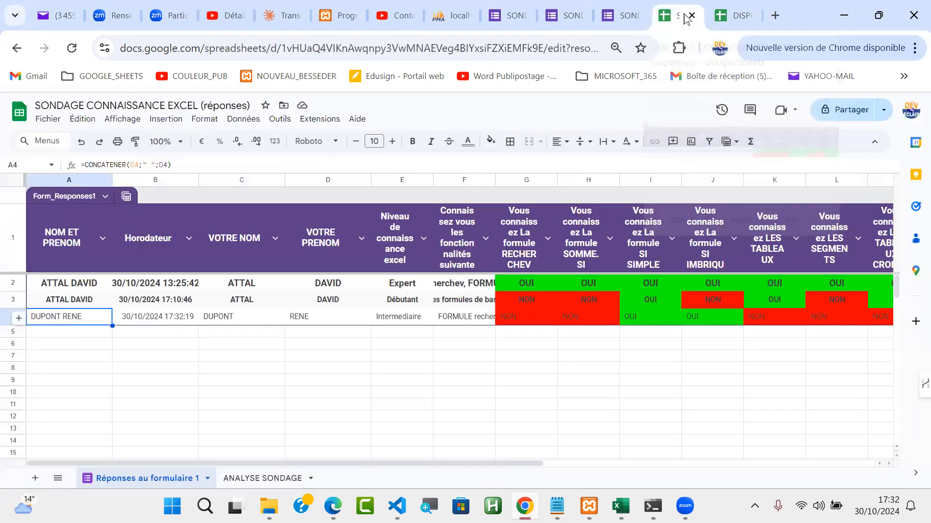